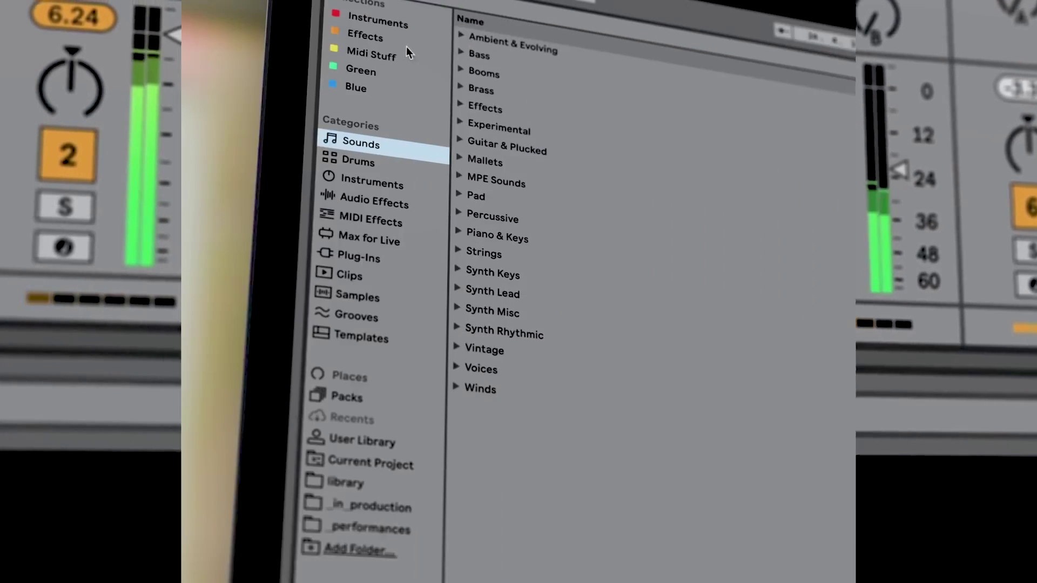
# Step: Show the Audio Effects category in the Browser and expand its Time & Space folder
pyautogui.click(392, 203)
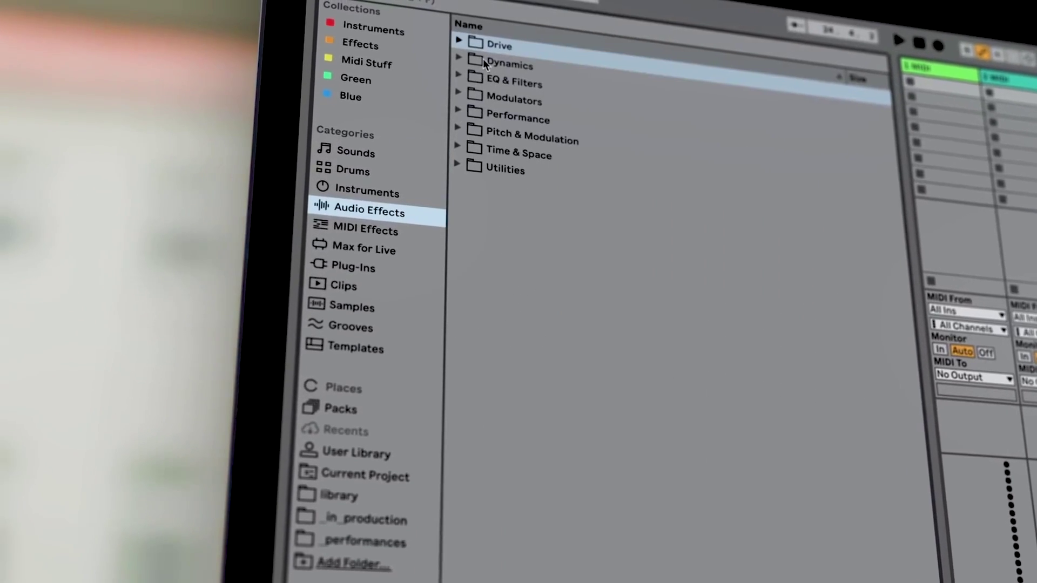
pyautogui.click(458, 149)
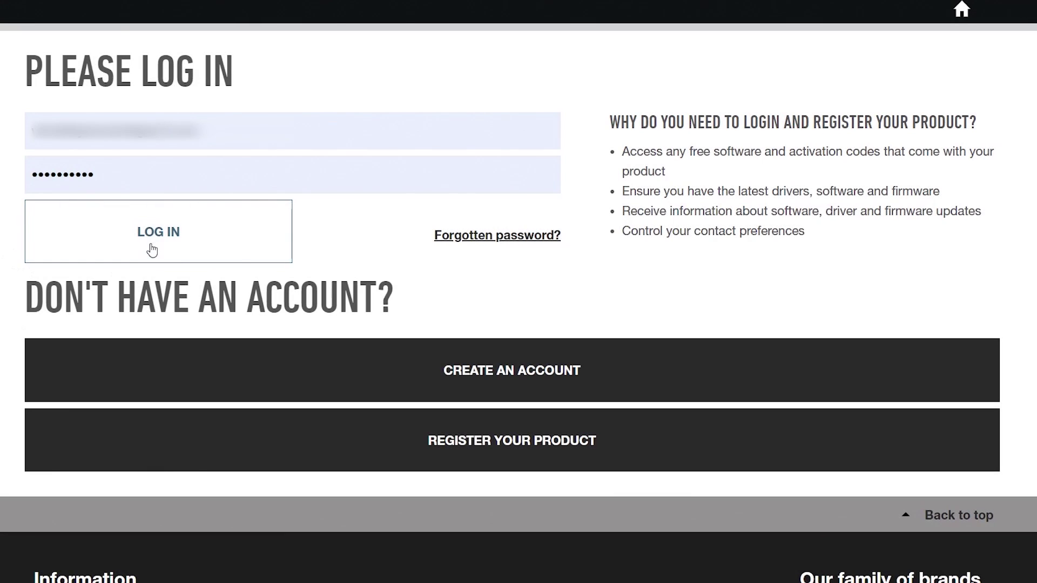
# Step: Log in to the Focusrite portal and list the bundled software filtered to DAWs
pyautogui.click(151, 250)
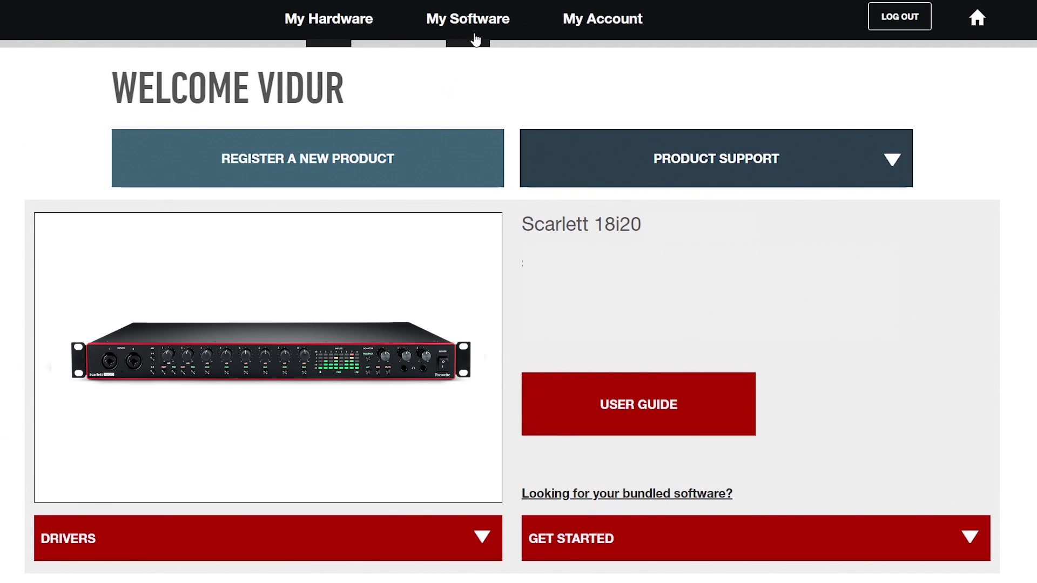
pyautogui.click(478, 26)
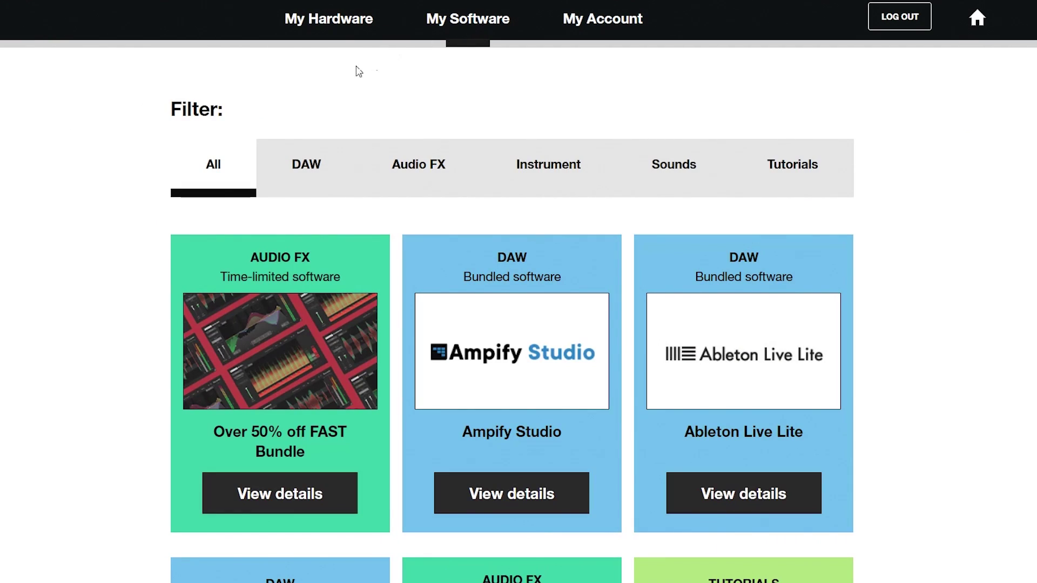
pyautogui.click(304, 196)
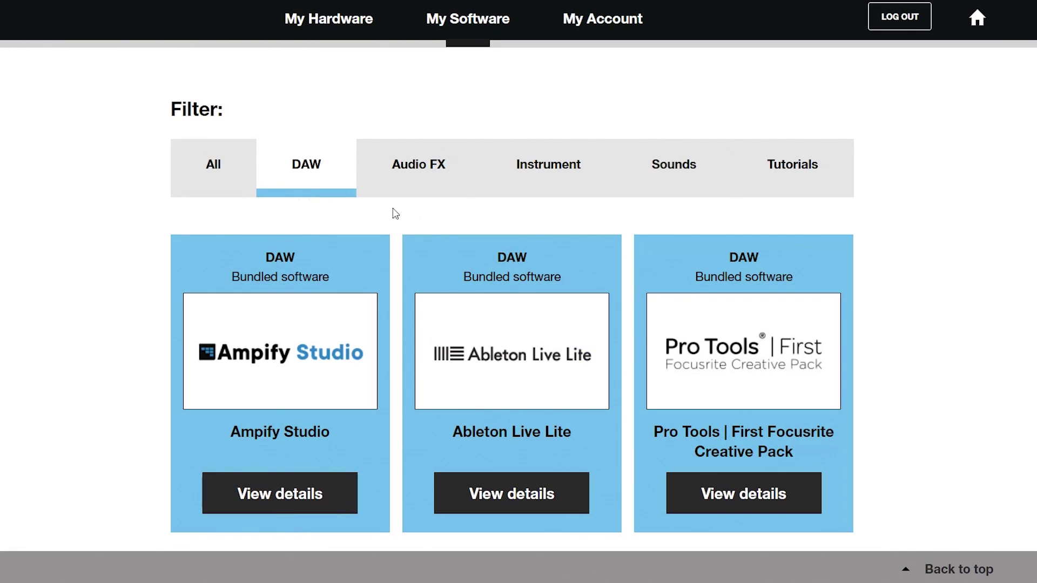
# Step: Copy the activation code from the Ableton Live Lite details page
pyautogui.click(502, 508)
pyautogui.scroll(-6, 496, 450)
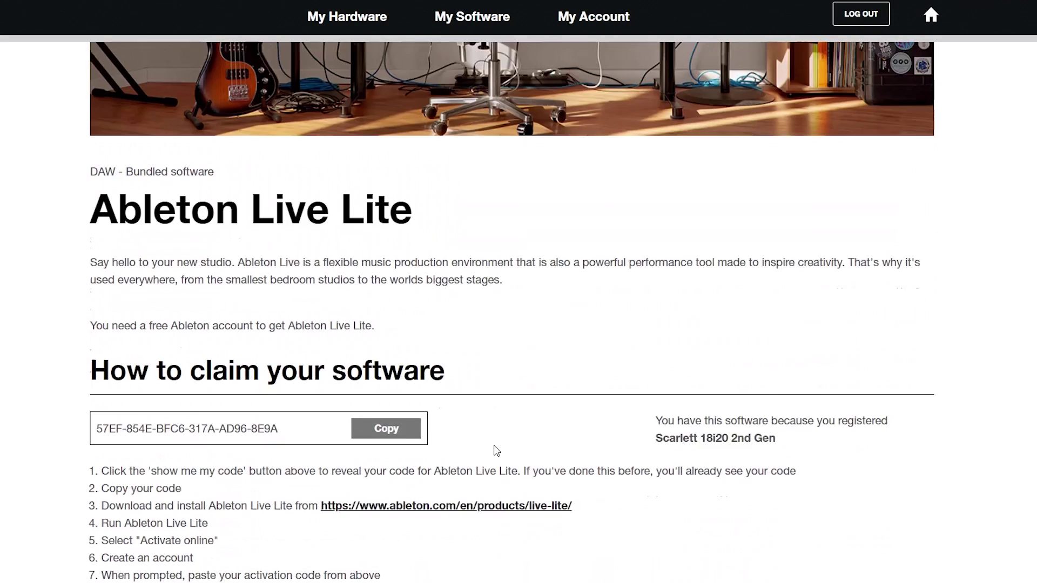
pyautogui.click(389, 330)
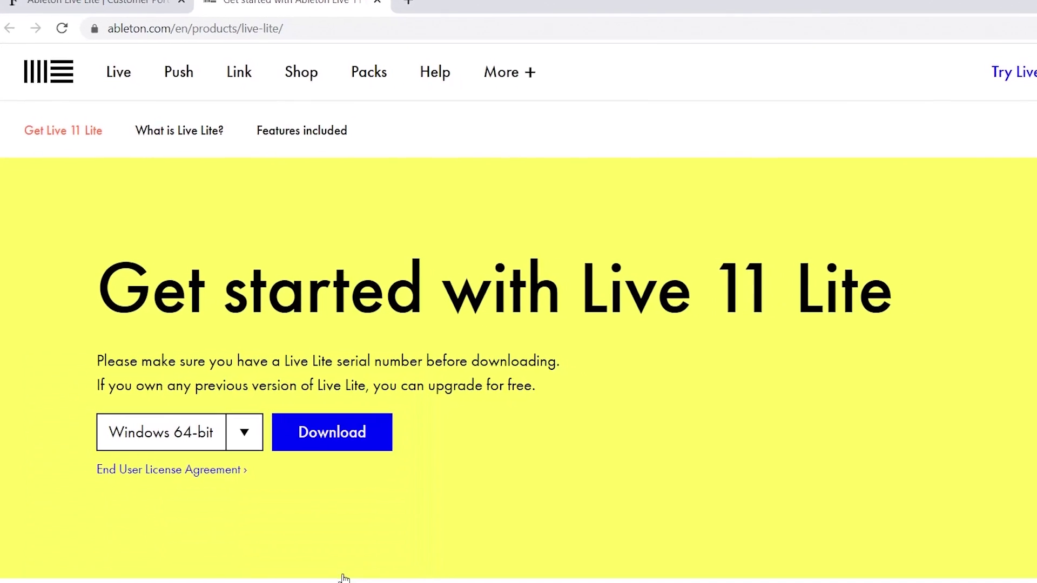
# Step: Download the 2.6 GB Windows 64-bit Live 11 Lite zip and open it
pyautogui.click(259, 474)
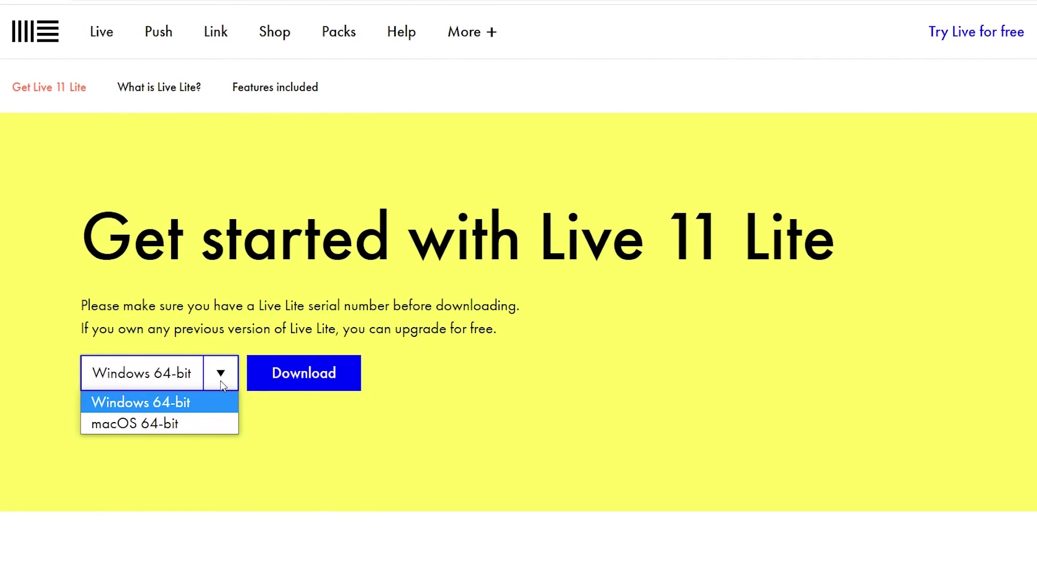
pyautogui.click(209, 401)
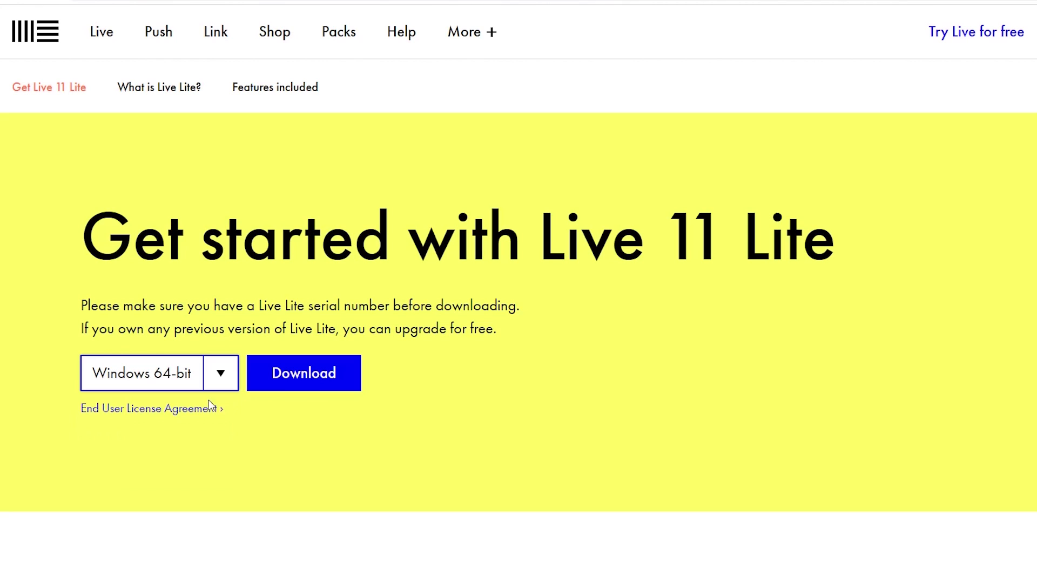
pyautogui.click(317, 392)
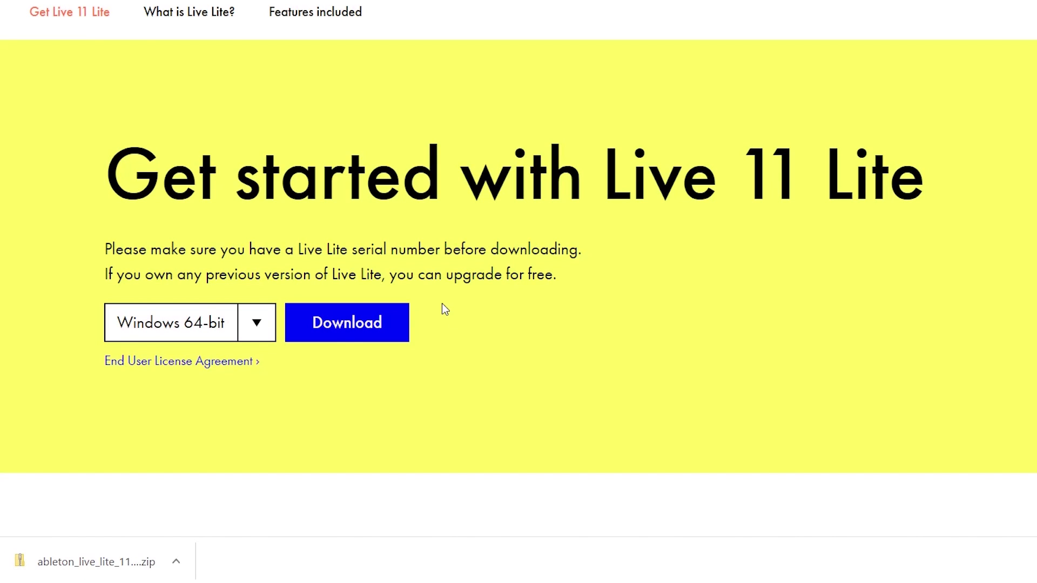
pyautogui.click(159, 579)
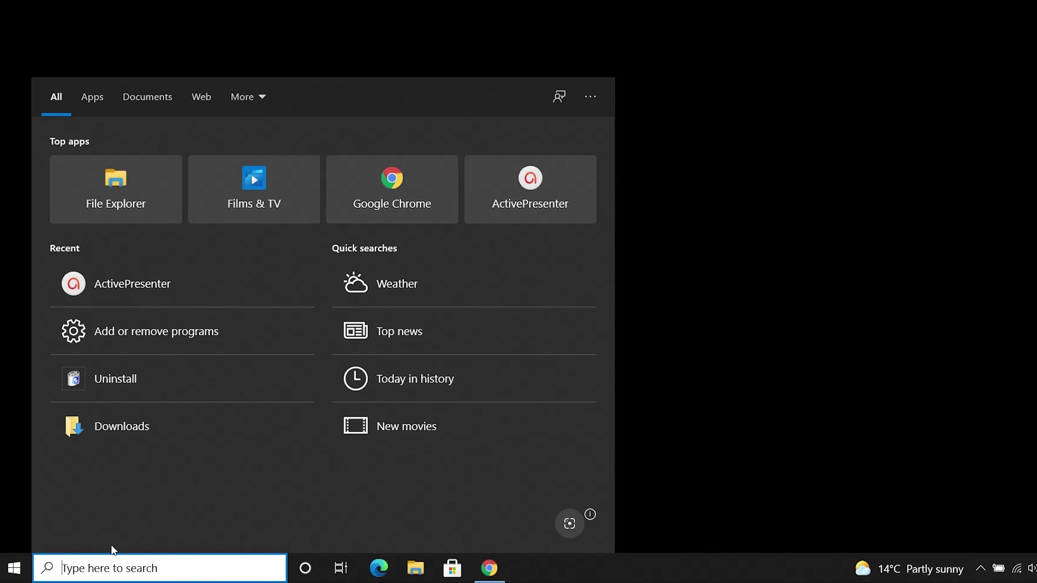
# Step: Open the ableton_live_lite_11.0.11_64 zip in the Downloads folder
pyautogui.click(82, 183)
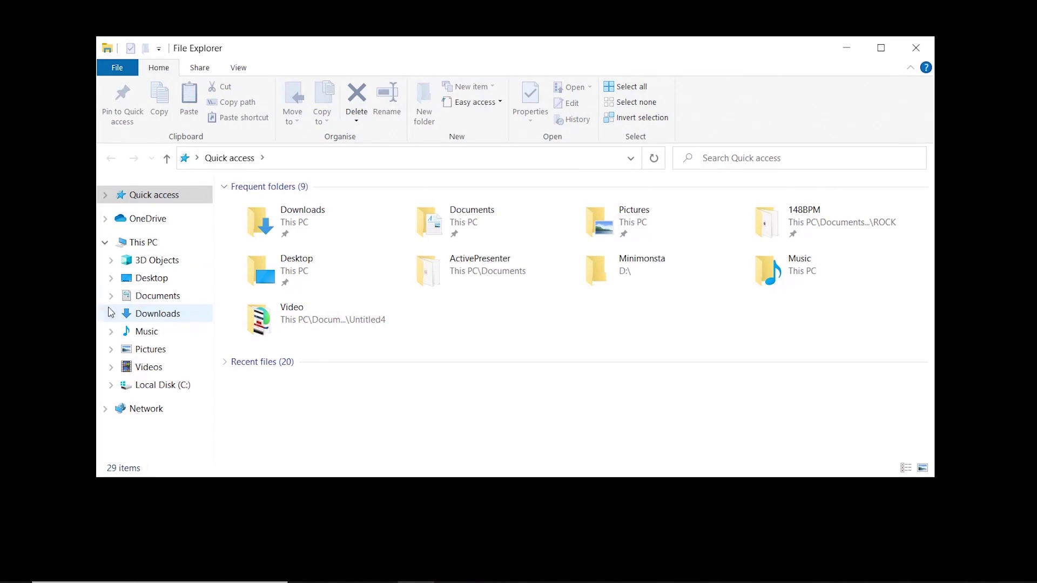
pyautogui.click(167, 317)
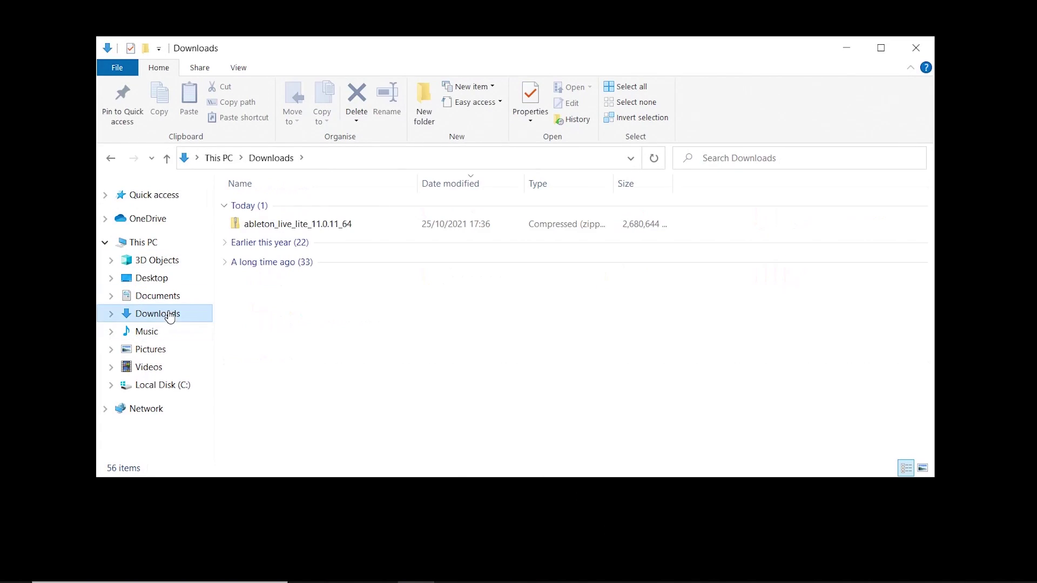
pyautogui.doubleClick(290, 223)
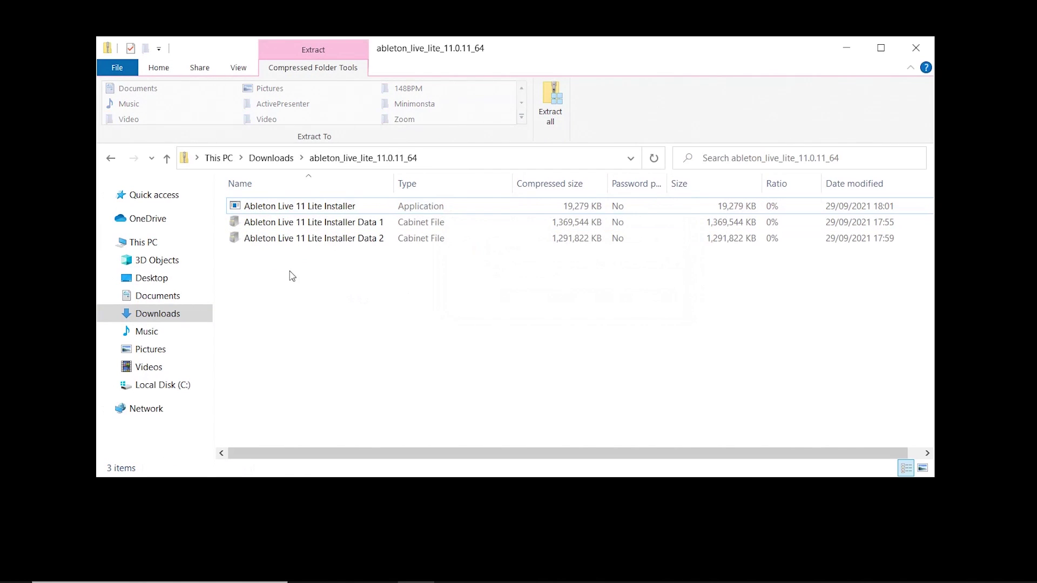
# Step: Extract all the zip's files into Downloads
pyautogui.click(311, 206)
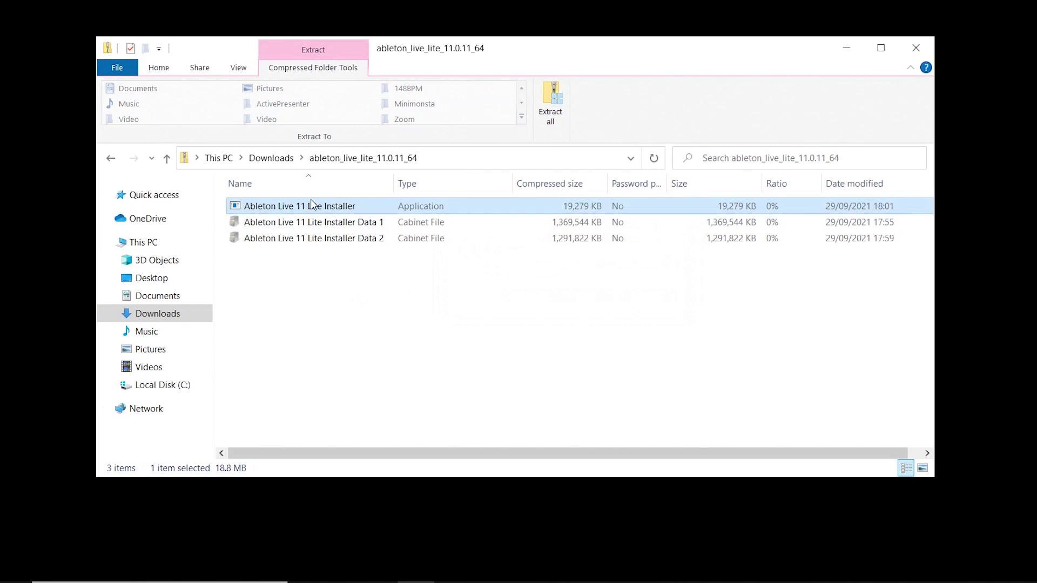
pyautogui.rightClick(310, 205)
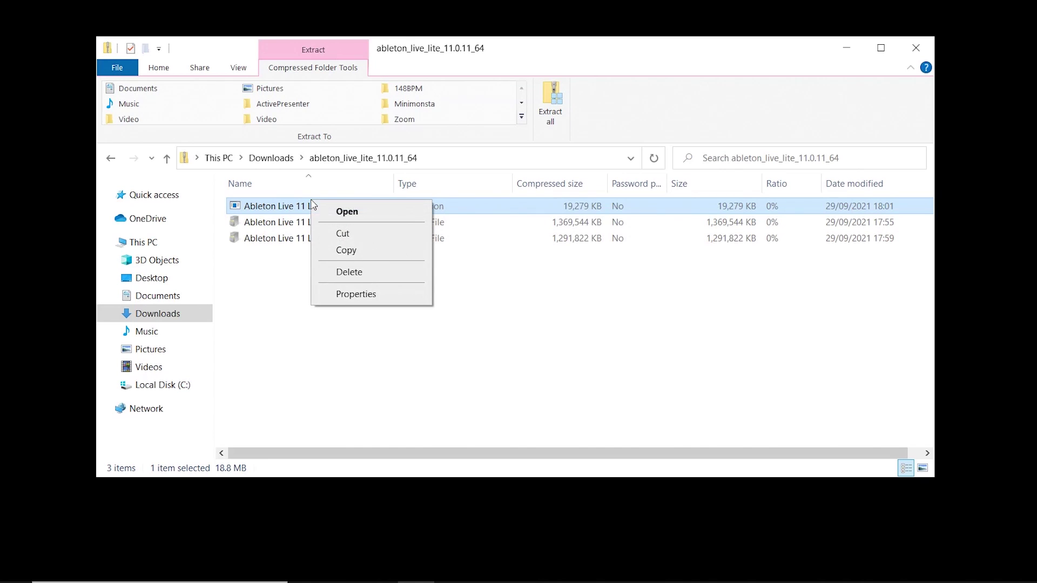
pyautogui.click(354, 215)
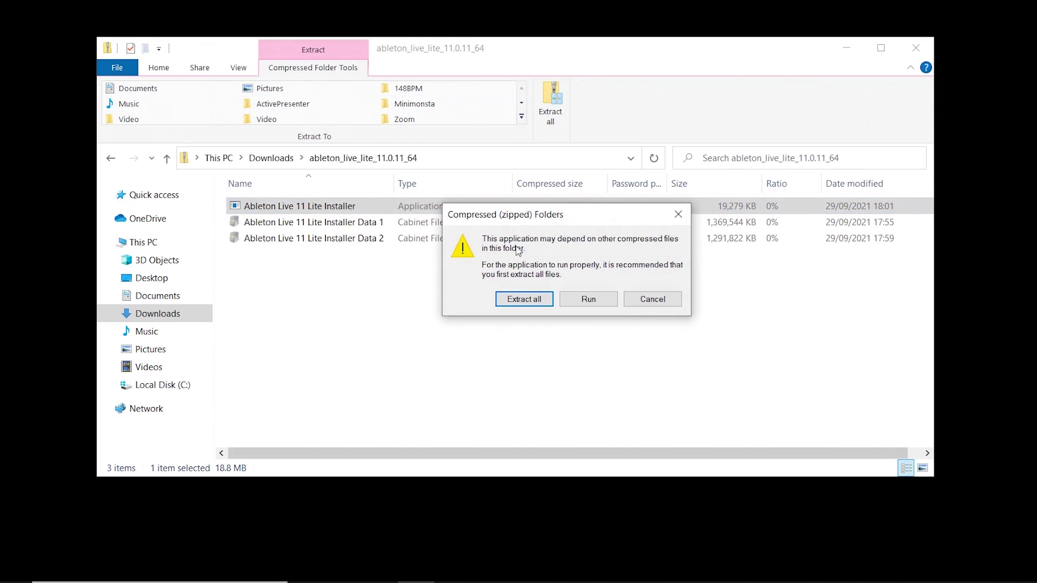
pyautogui.click(524, 300)
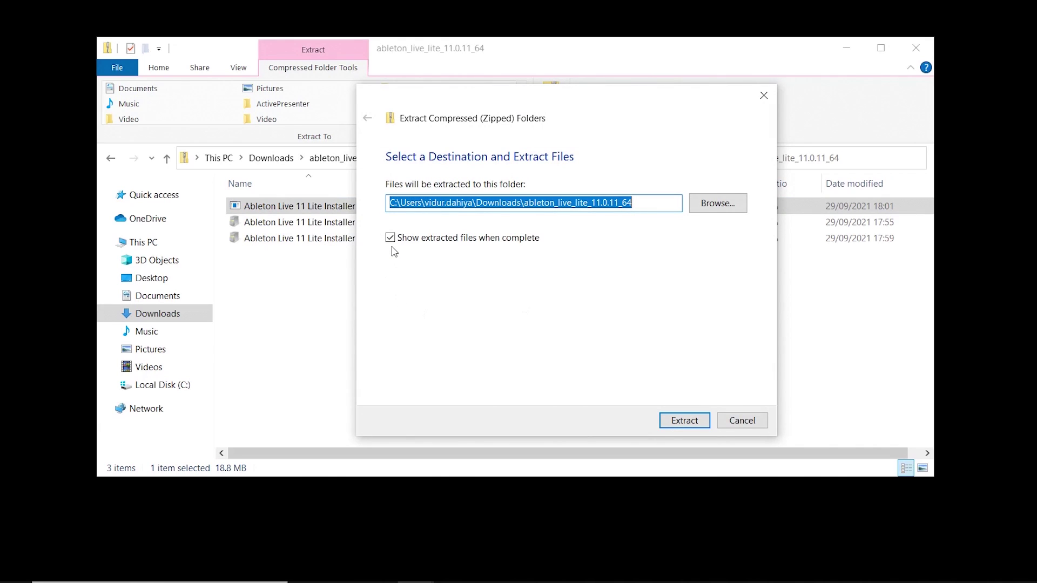
pyautogui.click(685, 421)
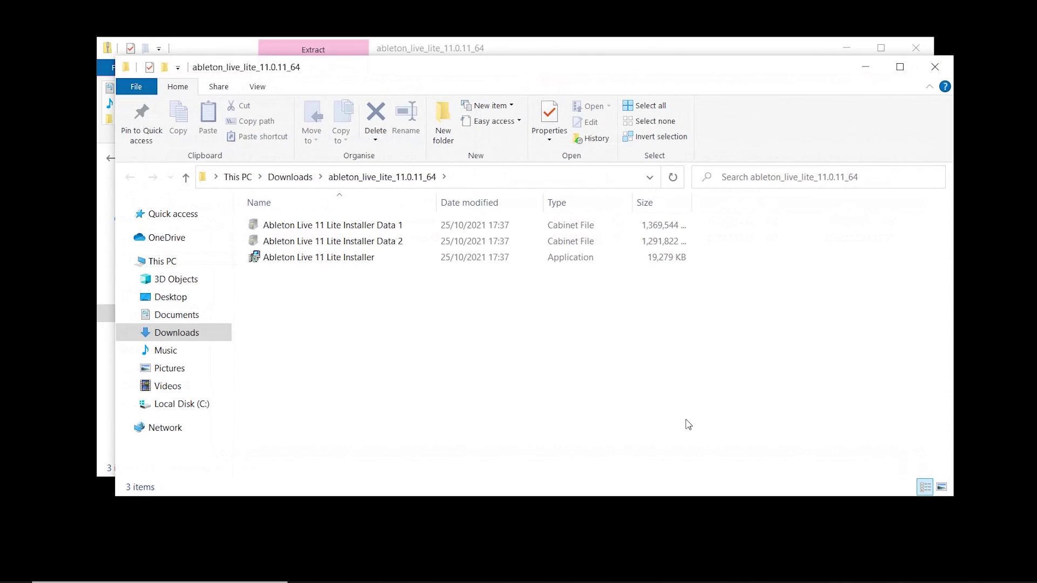
# Step: Launch the extracted Ableton Live 11 Lite Installer
pyautogui.click(329, 259)
pyautogui.rightClick(329, 259)
pyautogui.click(367, 270)
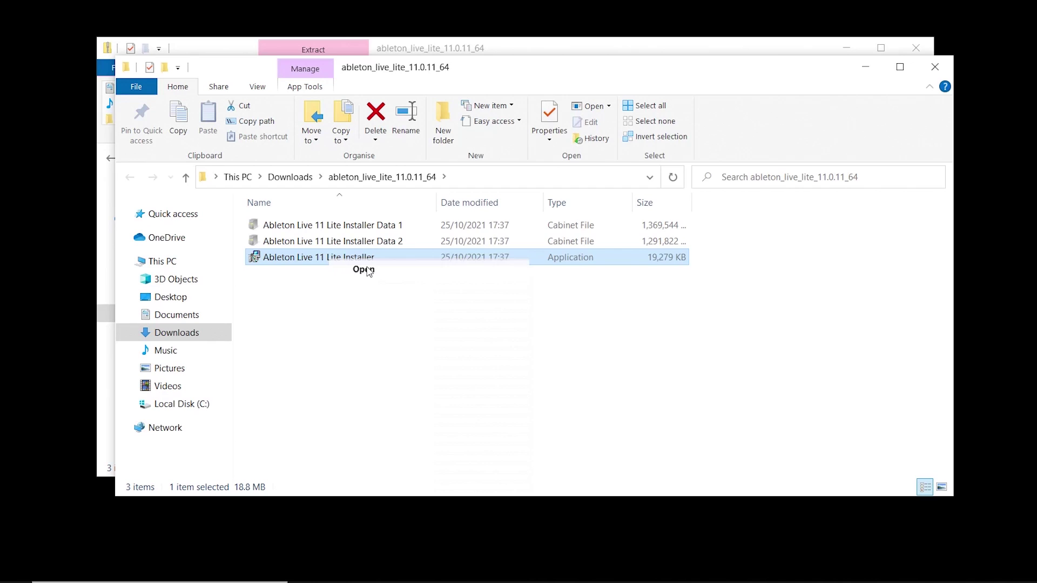
# Step: Install Live 11 Lite into C:\ProgramData\Ableton\Live 11 Lite\ after accepting the licence, then close setup
pyautogui.click(612, 288)
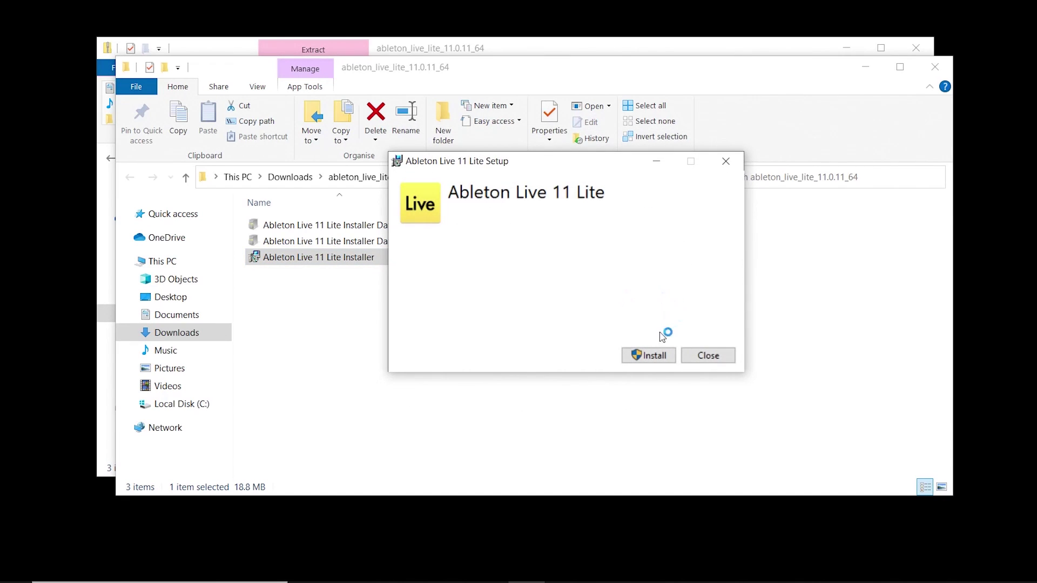
pyautogui.click(651, 356)
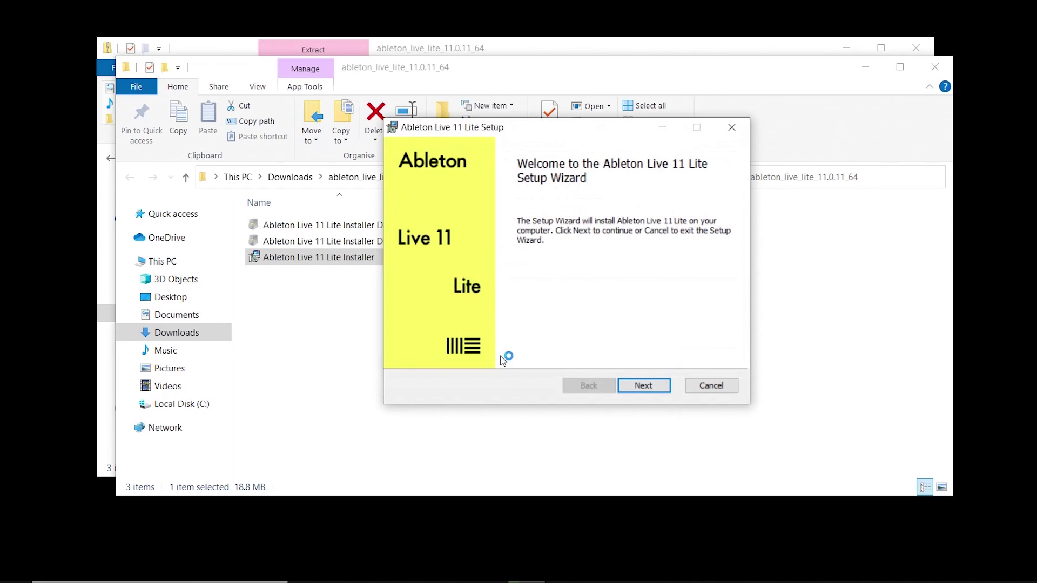
pyautogui.click(655, 386)
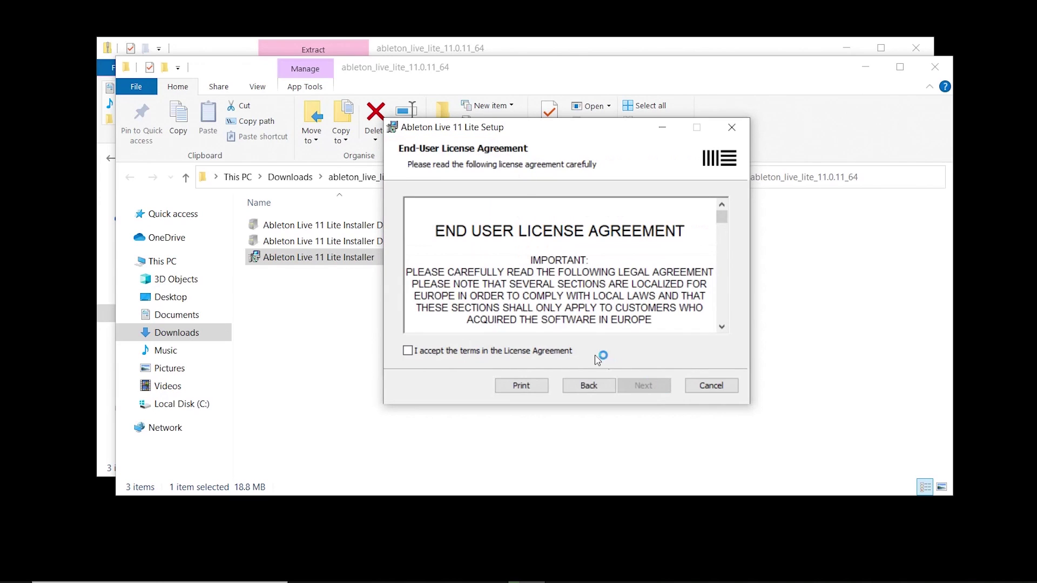
pyautogui.click(561, 351)
pyautogui.click(648, 386)
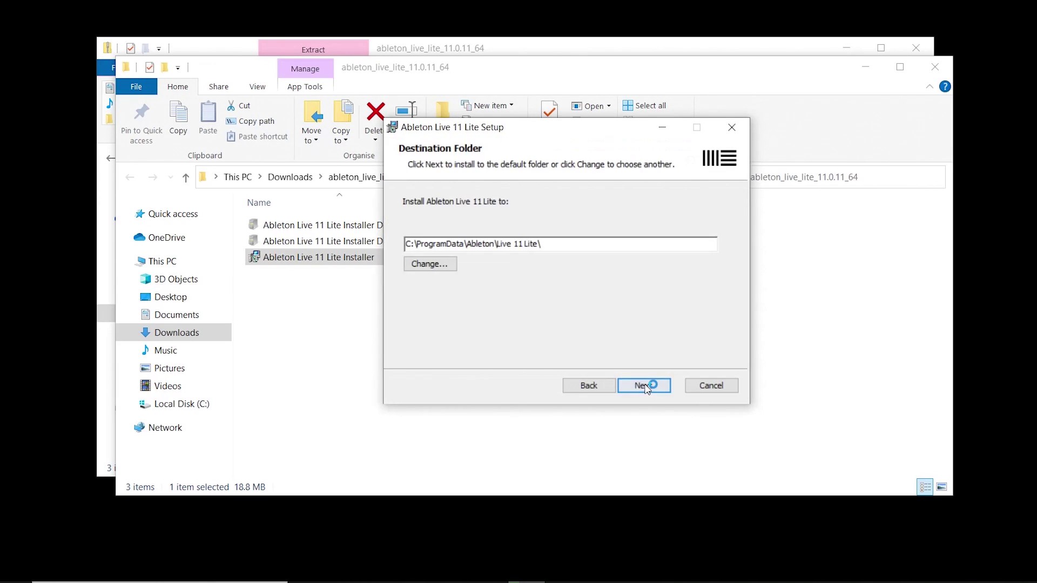
pyautogui.click(648, 387)
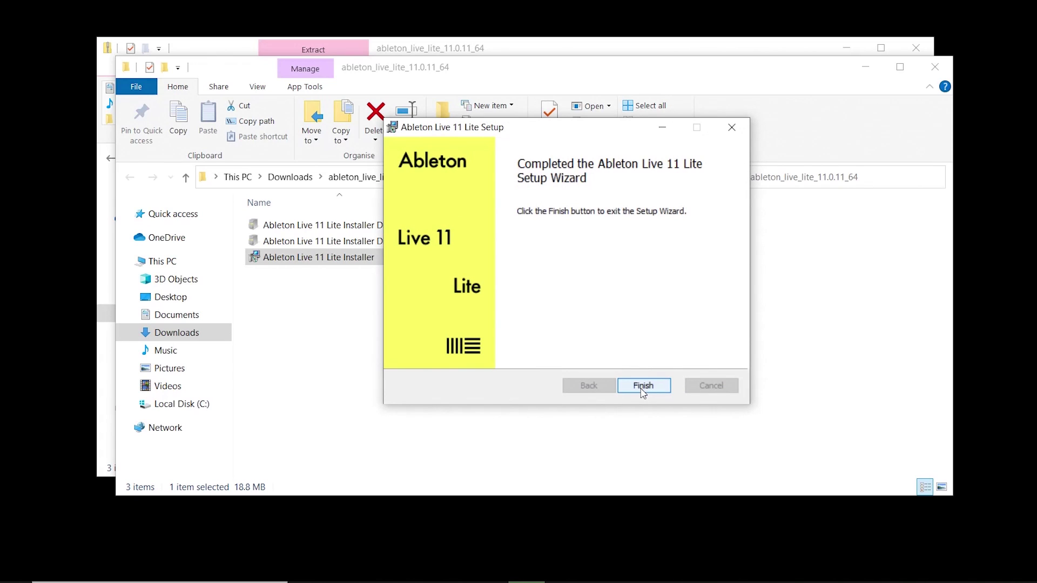
pyautogui.click(643, 385)
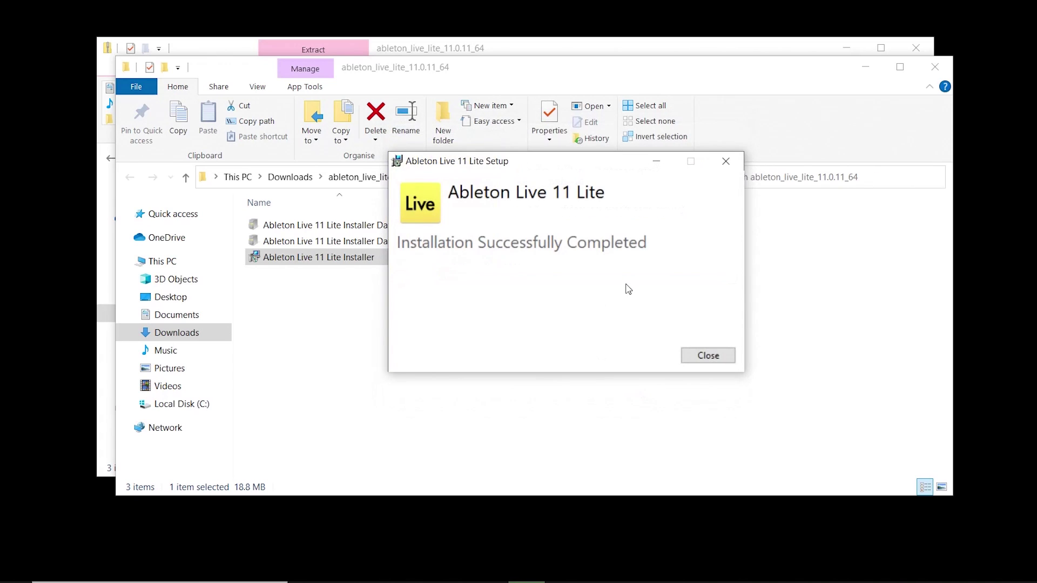
pyautogui.click(707, 356)
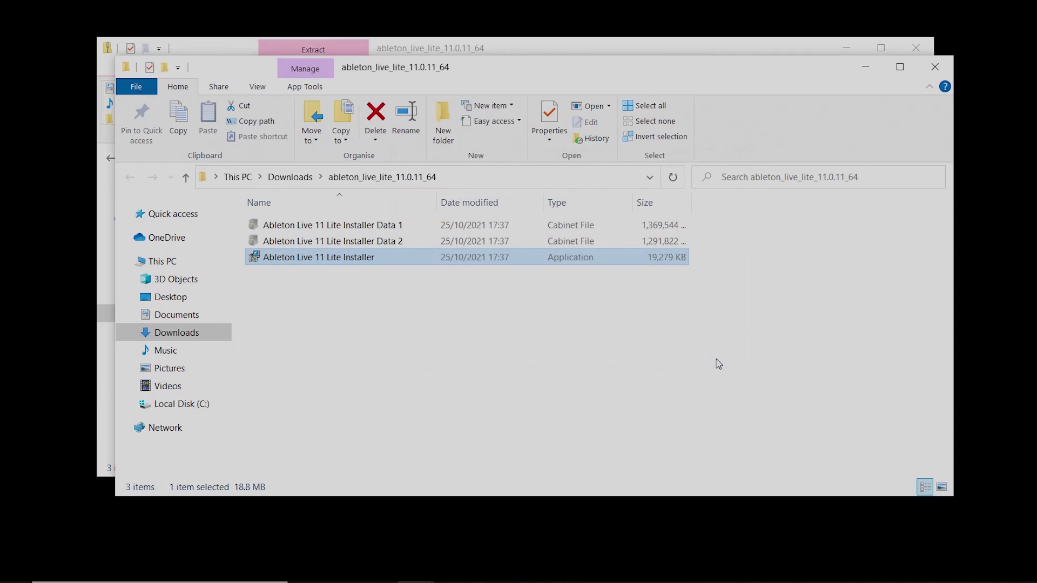
# Step: Start Live 11 Lite from Windows search and choose 'Authorize with ableton.com'
pyautogui.press('super+s')
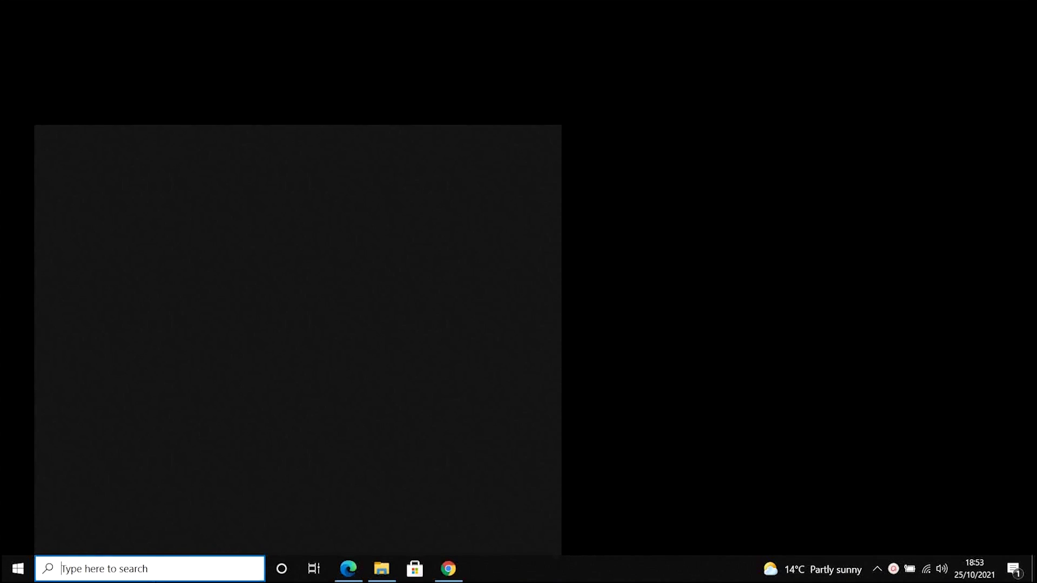
pyautogui.write('A')
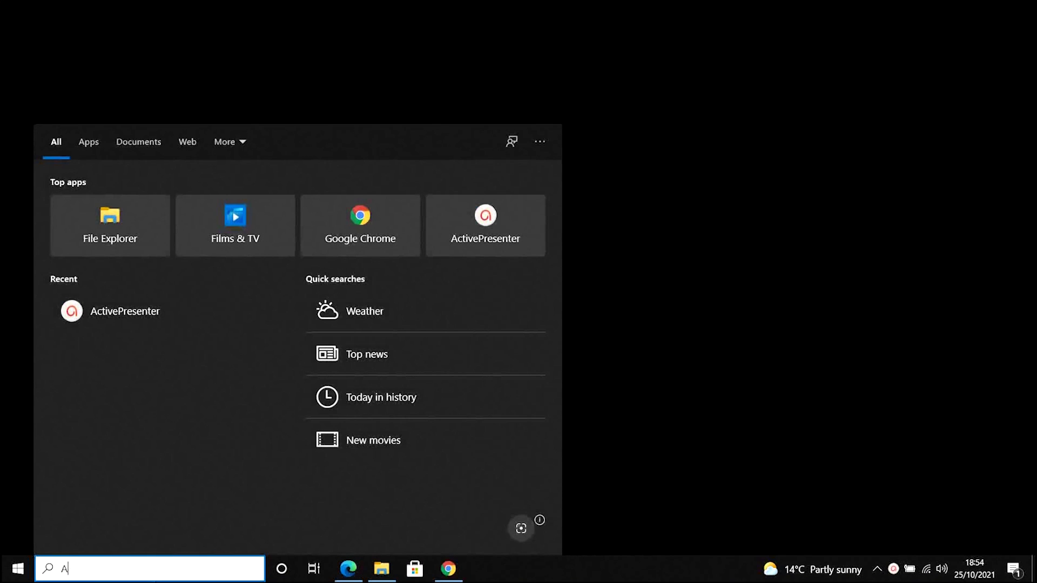
pyautogui.write('bleton')
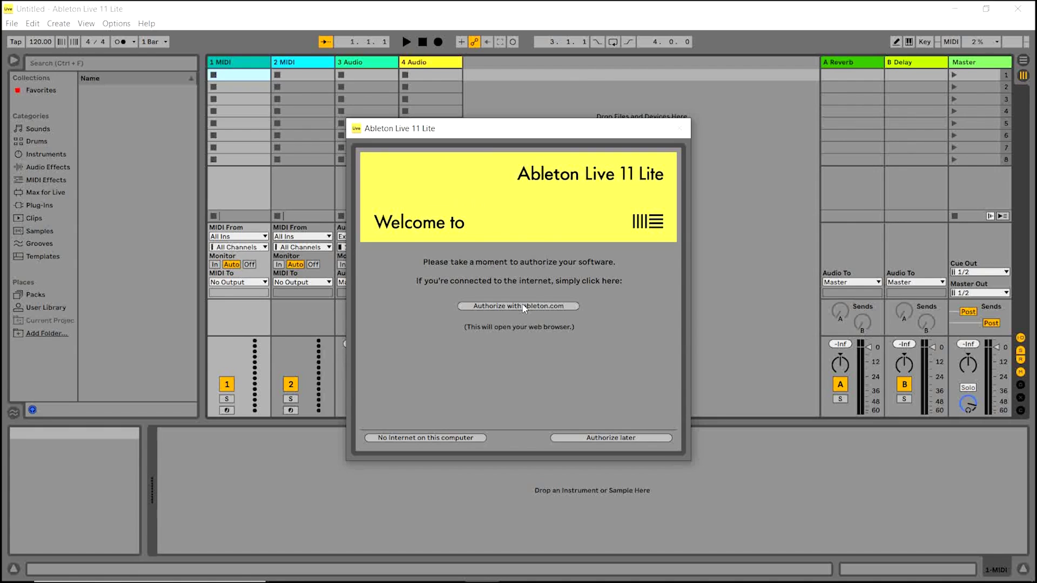
pyautogui.click(521, 306)
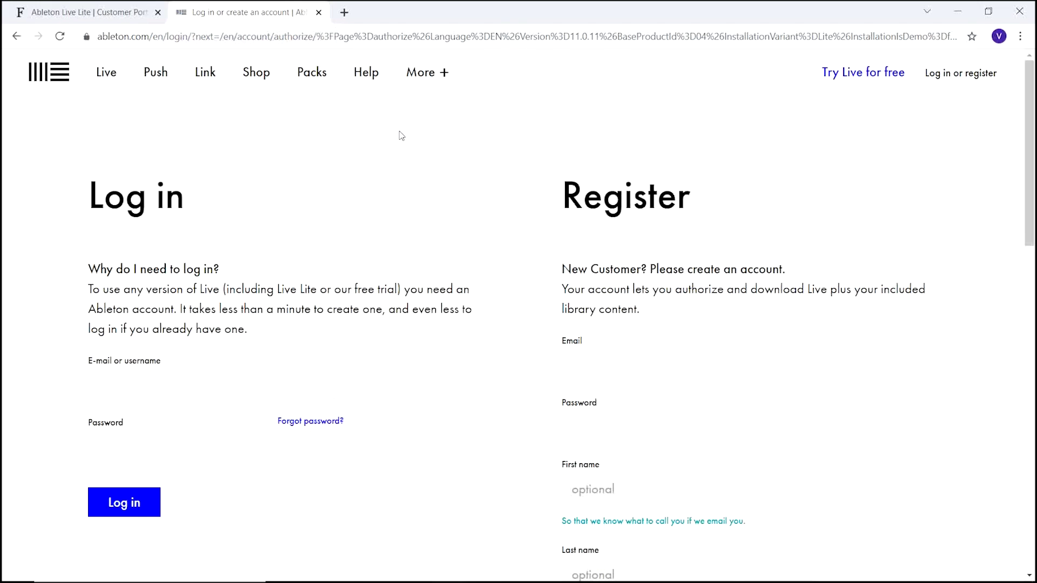
# Step: Create an Ableton account with e-mail, password, first and last name, opting into the newsletter
pyautogui.click(671, 377)
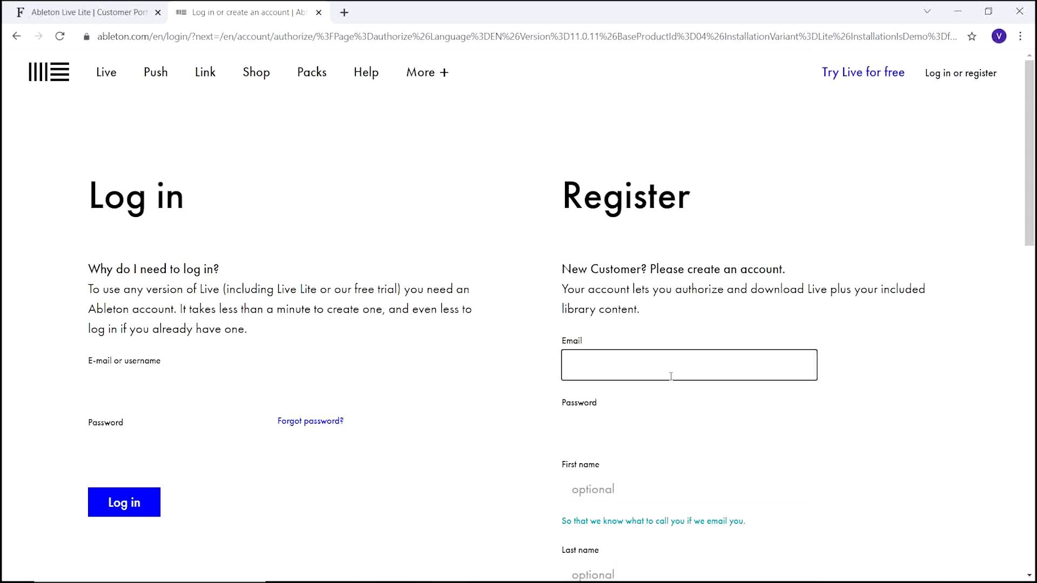
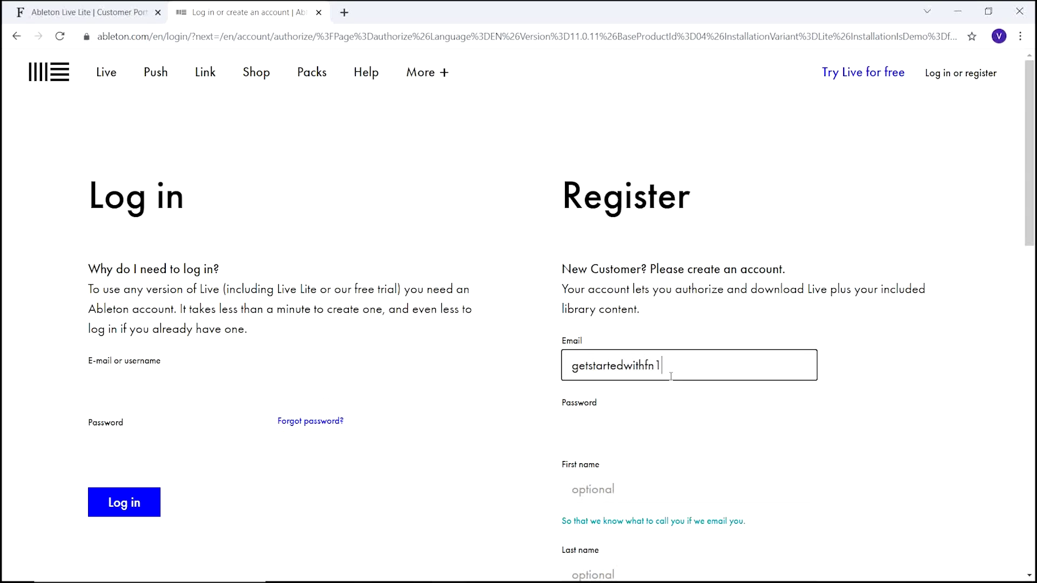
pyautogui.press('Tab')
pyautogui.write('**********')
pyautogui.press('Tab')
pyautogui.scroll(-7, 478, 470)
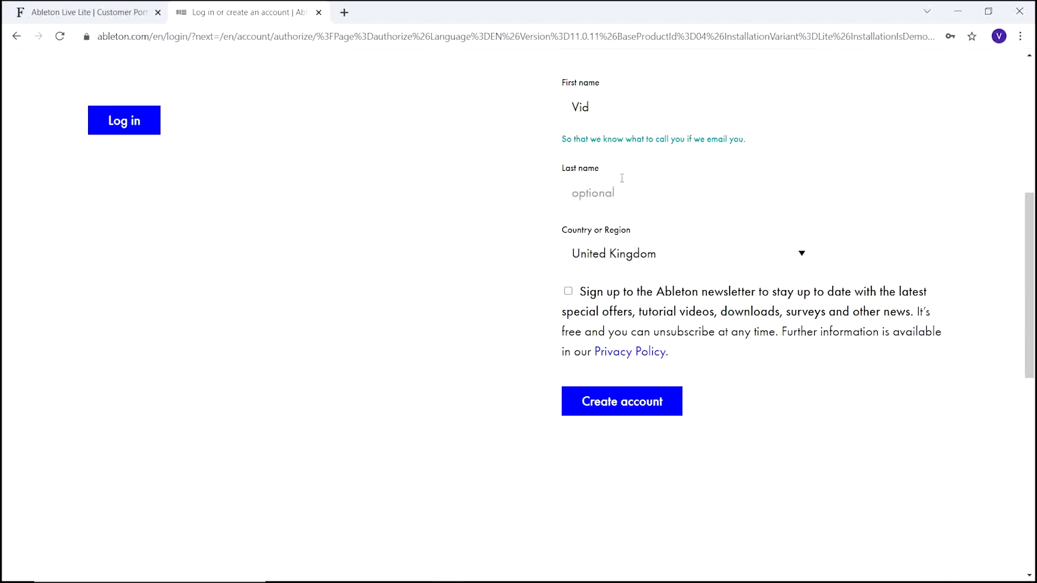
pyautogui.press('Tab')
pyautogui.click(574, 292)
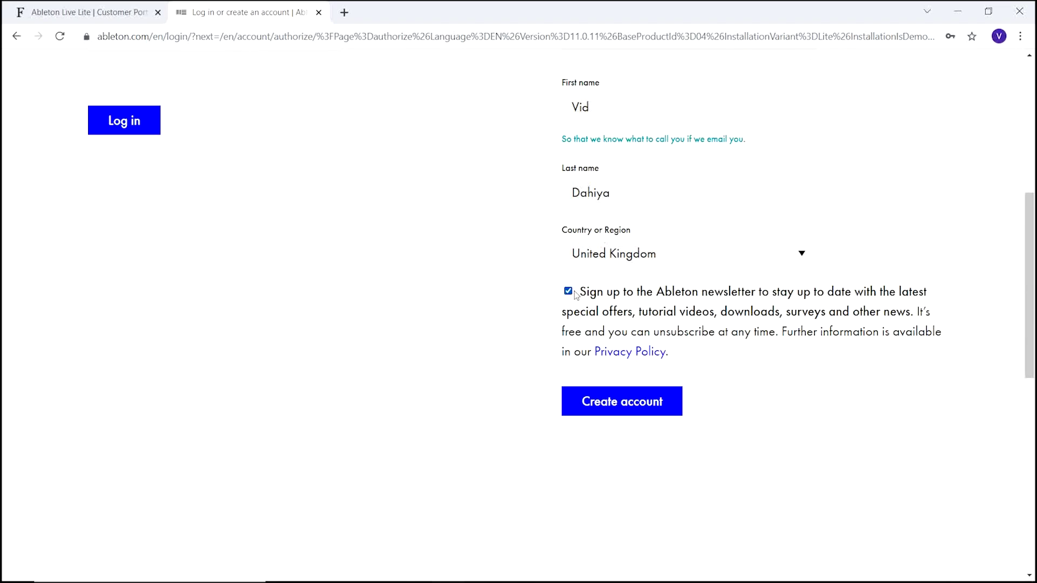
pyautogui.click(637, 408)
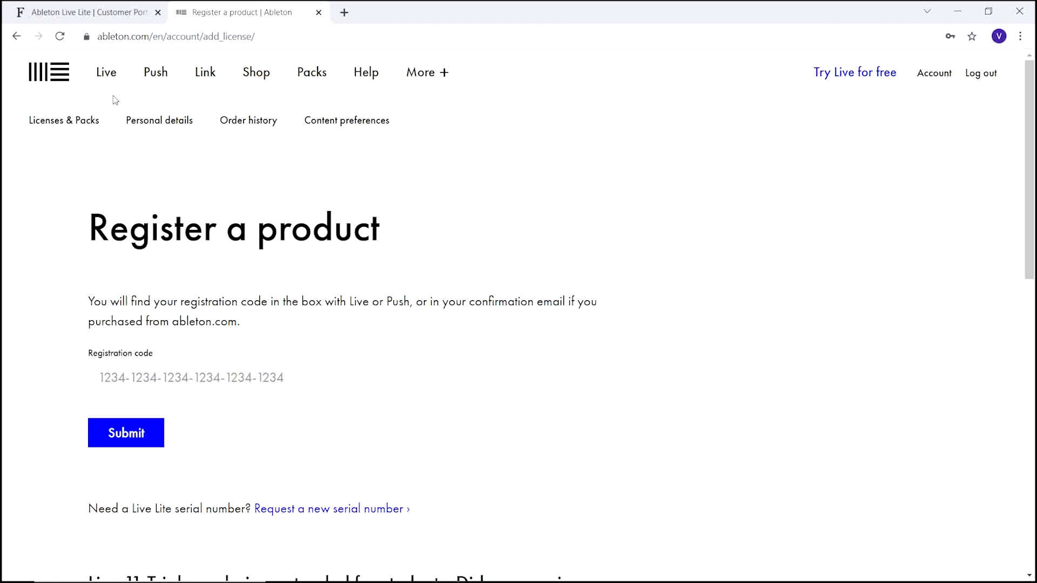
# Step: Copy the code from the Focusrite tab, paste it into Register a product, and submit
pyautogui.click(120, 16)
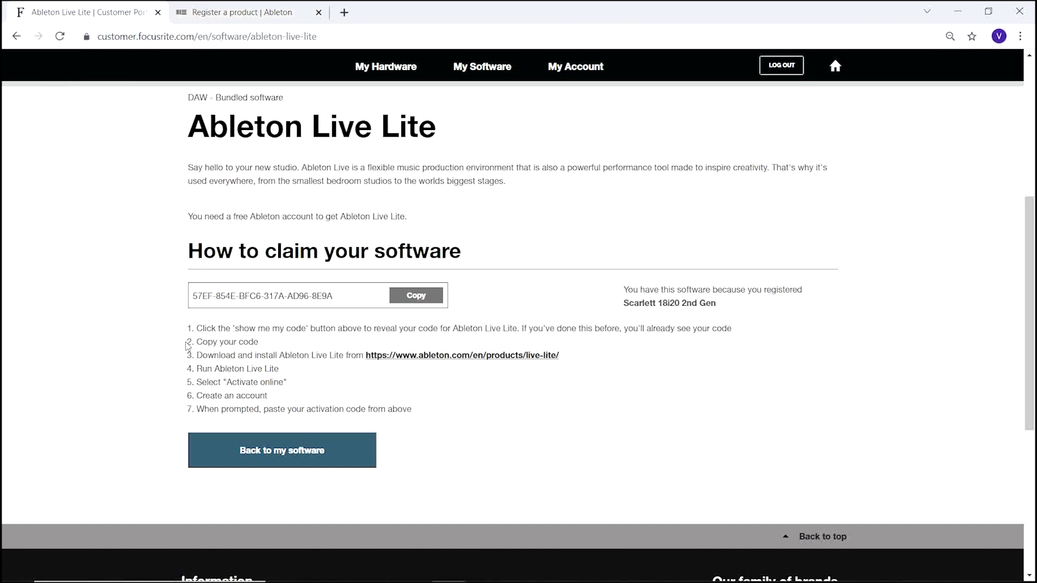
pyautogui.click(409, 303)
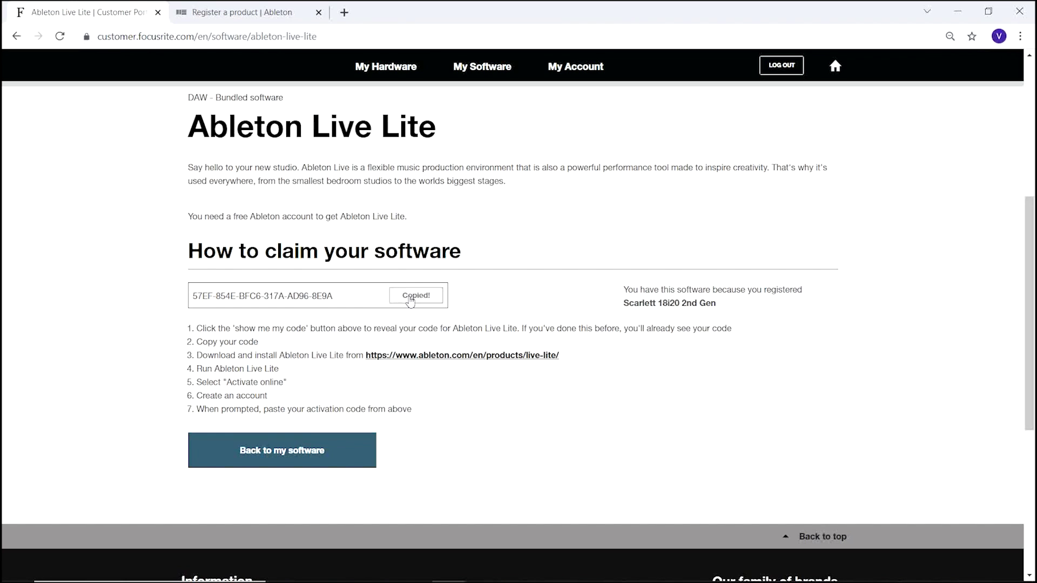
pyautogui.click(259, 13)
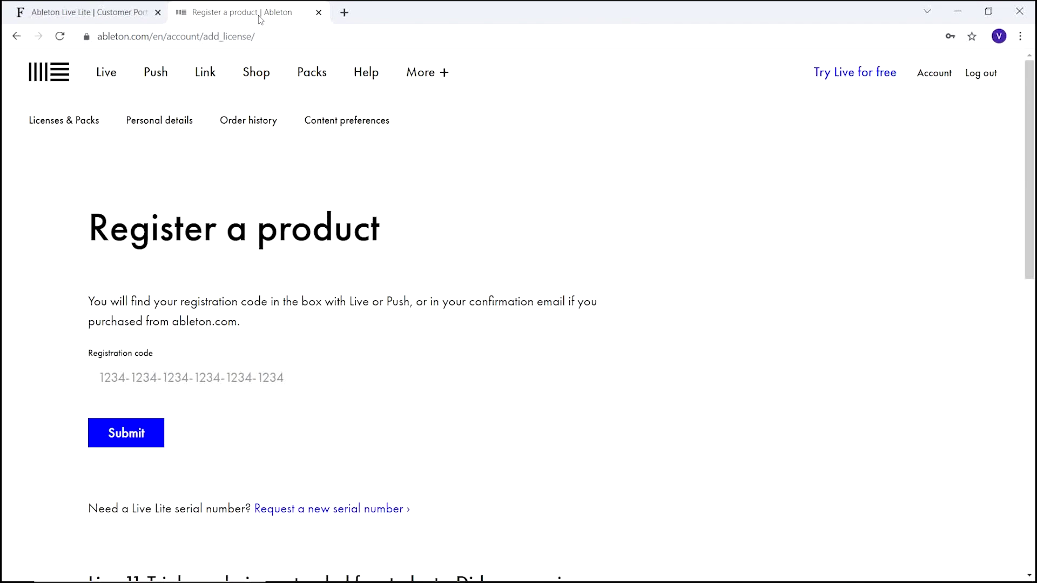
pyautogui.click(232, 381)
pyautogui.rightClick(232, 381)
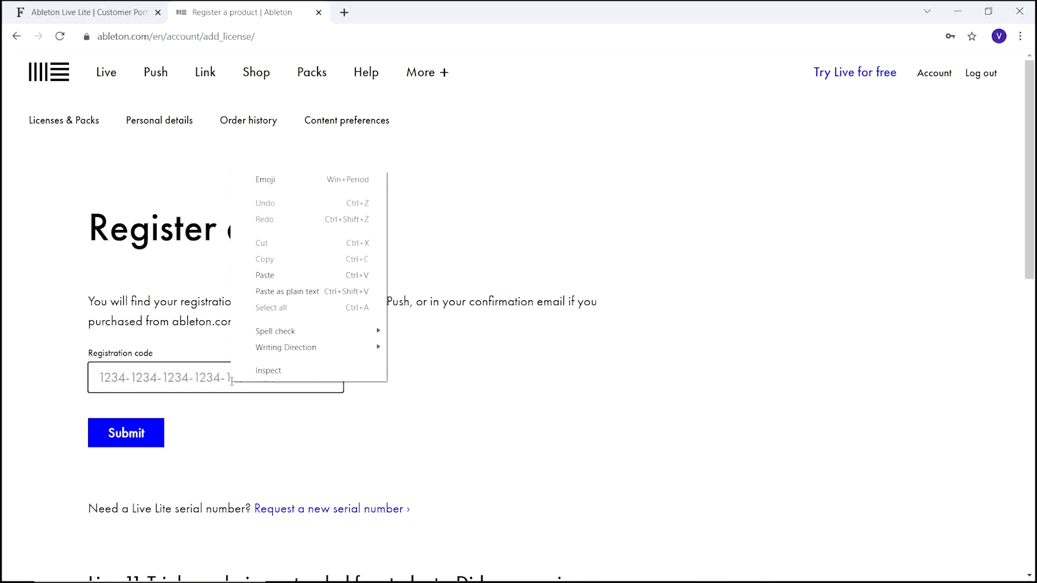
pyautogui.click(273, 276)
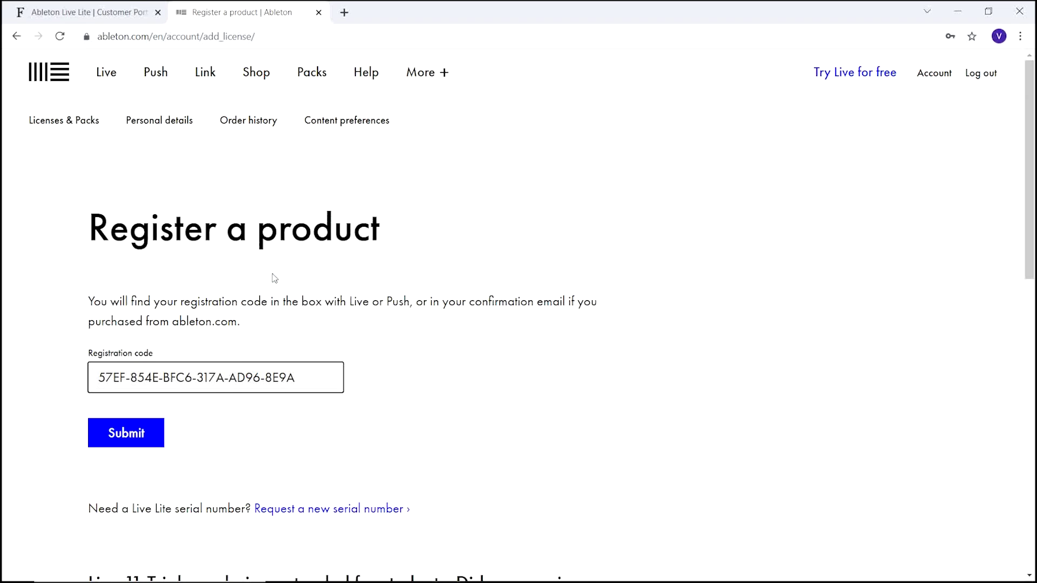
pyautogui.click(120, 446)
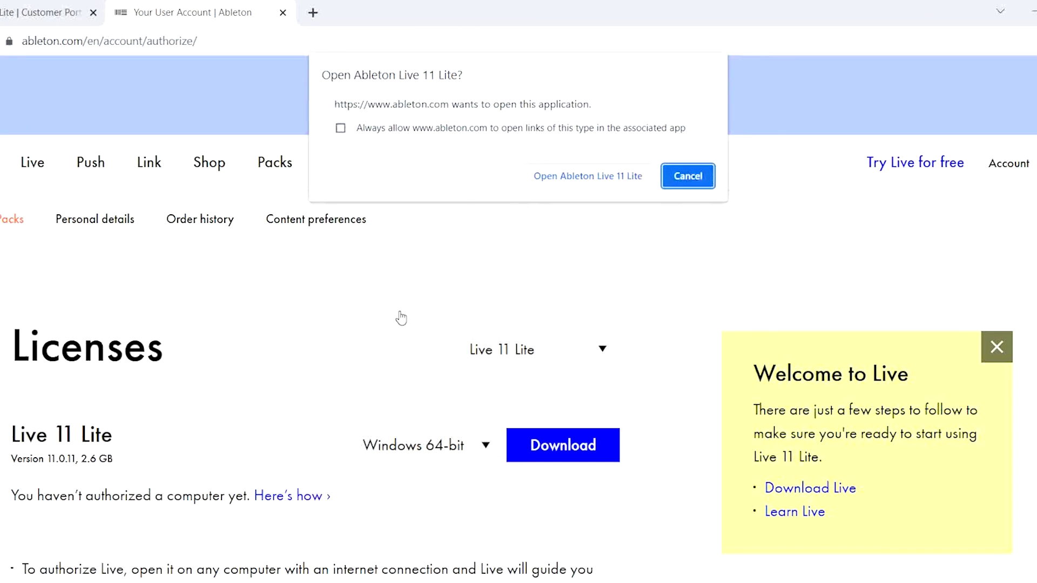
# Step: Hand authorization back to Live 11 Lite and confirm the success message
pyautogui.click(629, 186)
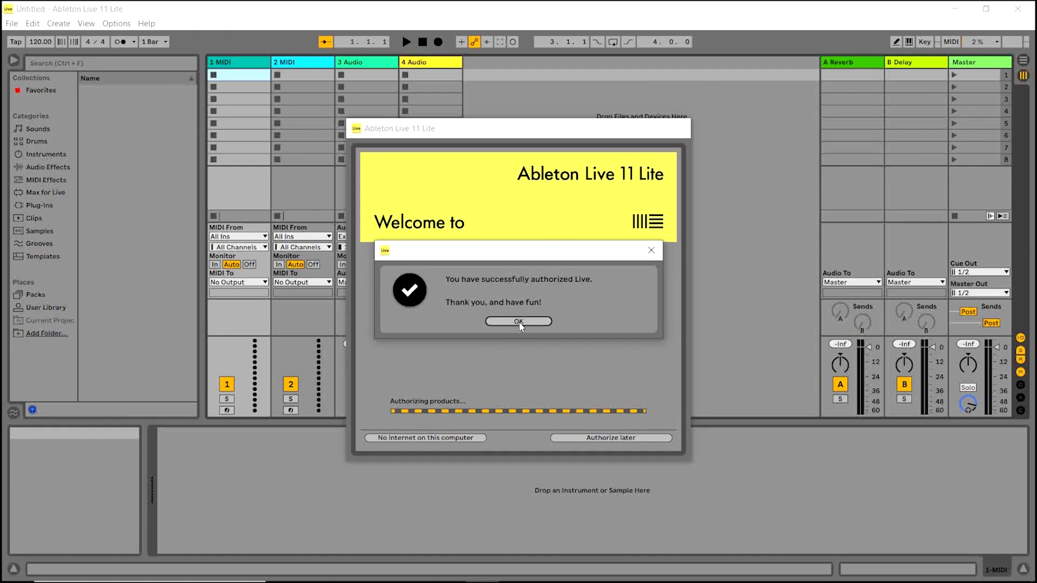
pyautogui.click(519, 322)
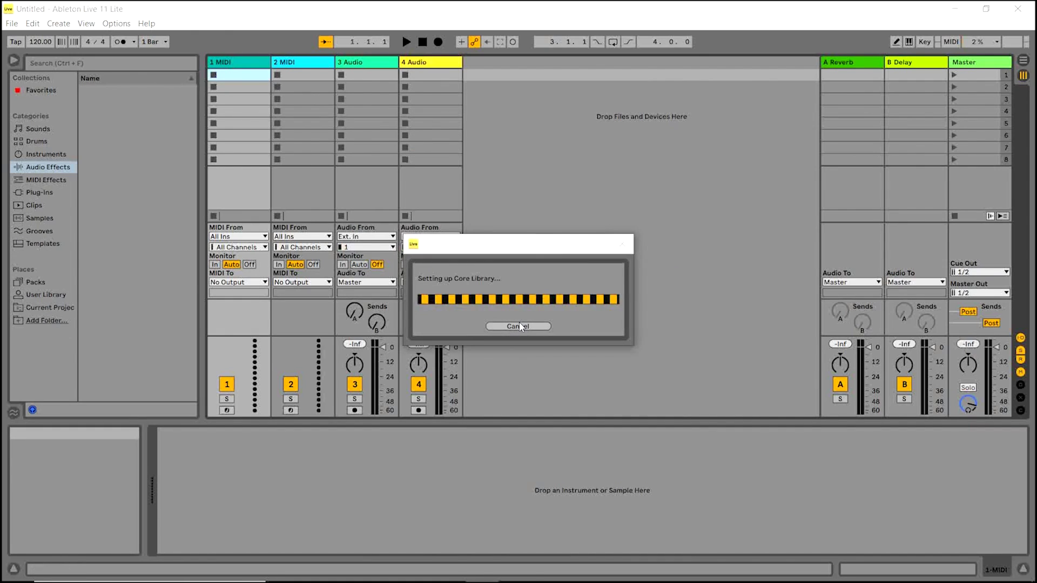